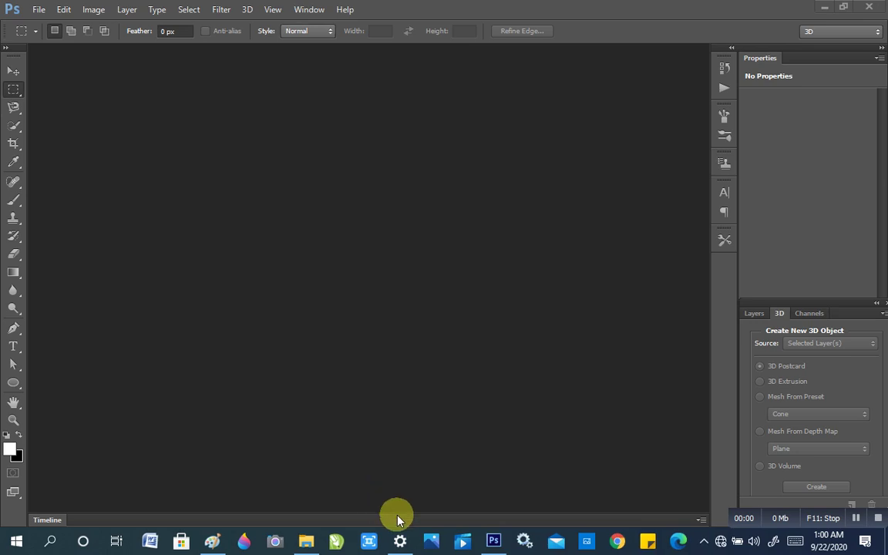
Open ty.jpg from the Pictures folder in File Explorer as a Photoshop document
{"action": "left_click", "coordinate": [307, 543]}
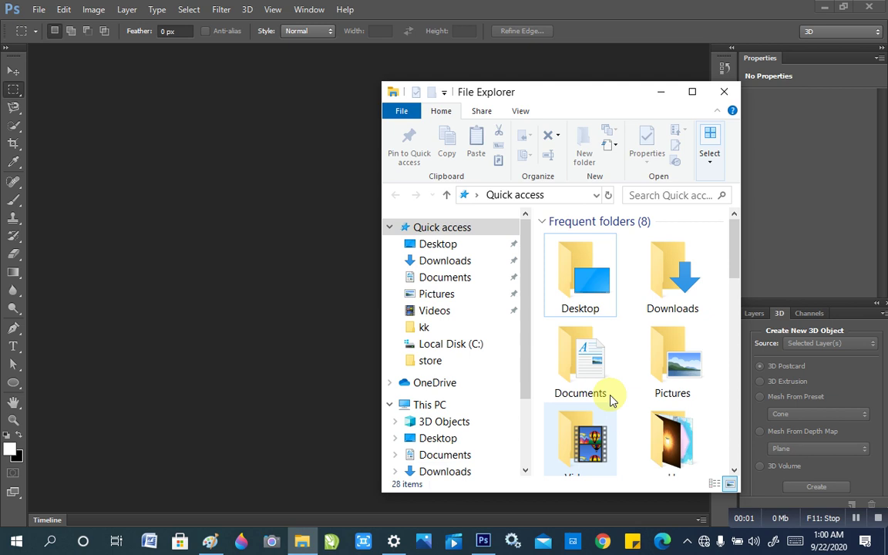
{"action": "double_click", "coordinate": [670, 366]}
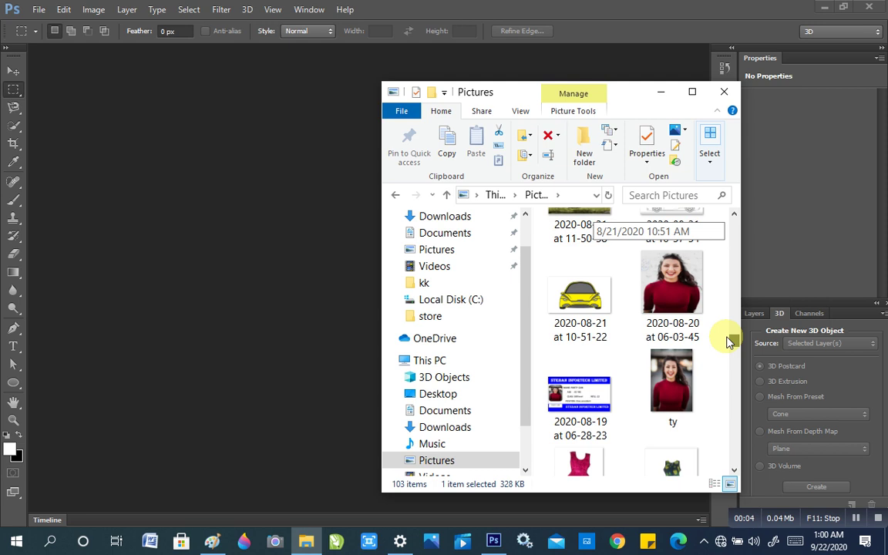
{"action": "left_click_drag", "start_coordinate": [729, 342], "coordinate": [316, 375]}
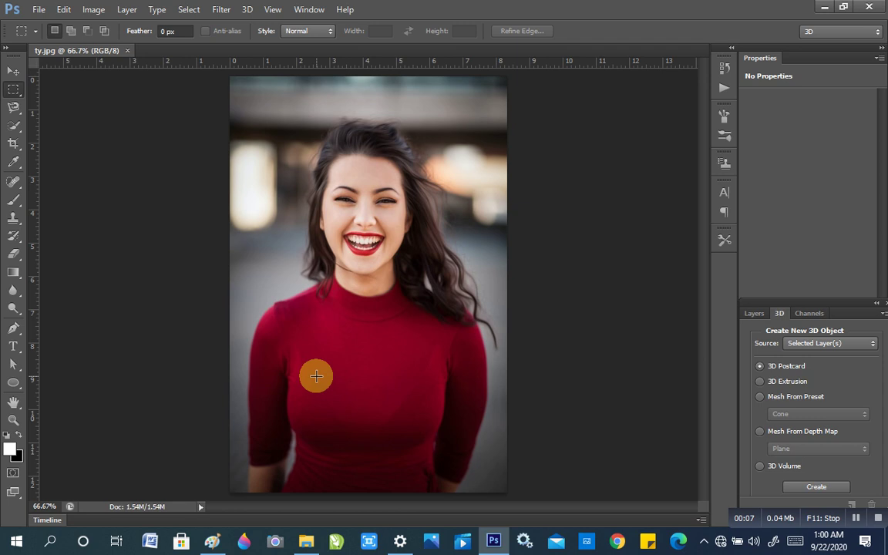
Show the Layers panel and place a Horizontal Type insertion point on her forehead
{"action": "left_click", "coordinate": [754, 313]}
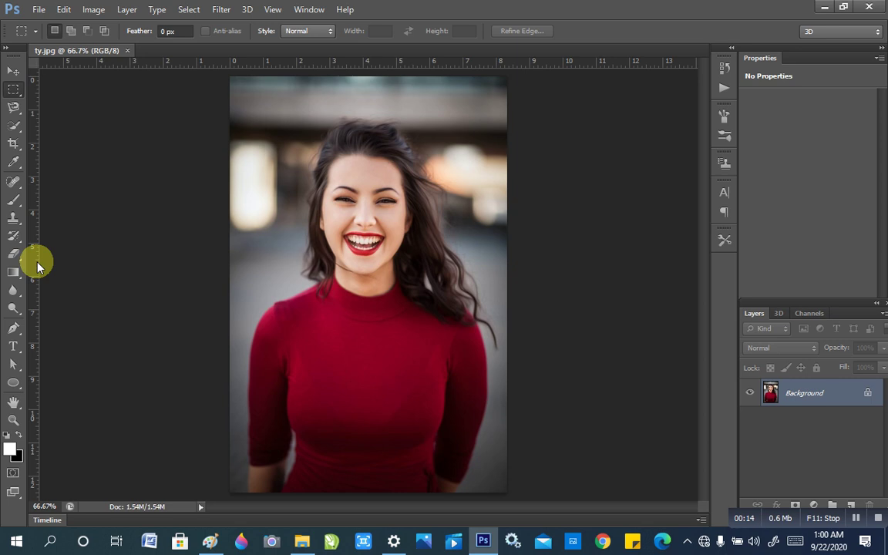
{"action": "left_click", "coordinate": [19, 346]}
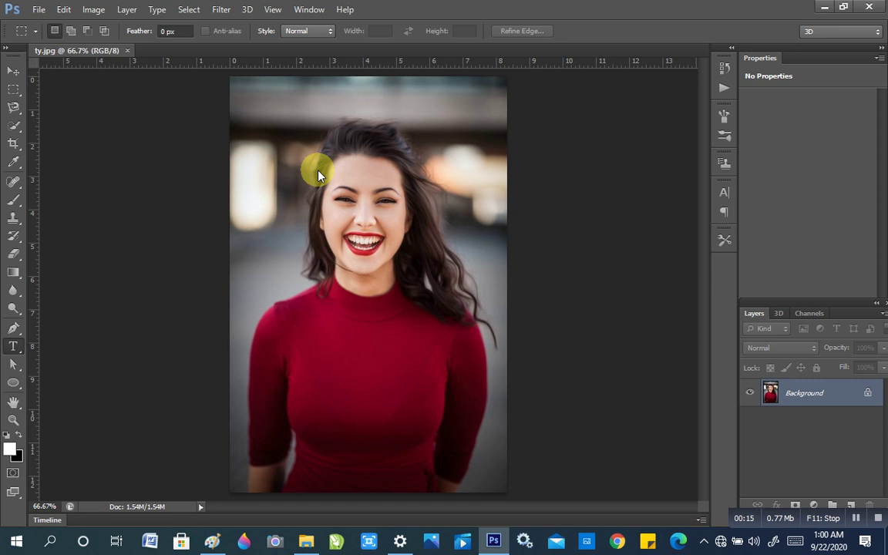
{"action": "left_click", "coordinate": [319, 175]}
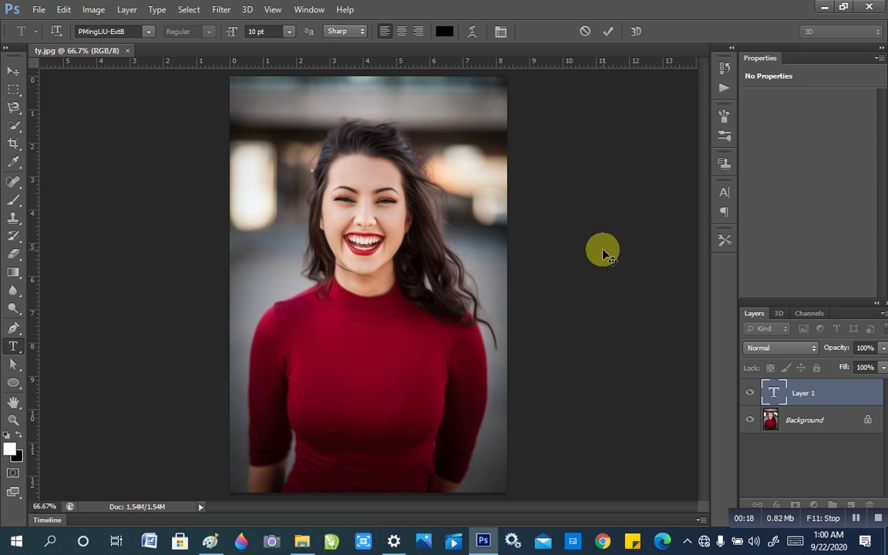
Type 'subscribe' at 60 pt on her forehead and shift it left over her hairline
{"action": "left_click", "coordinate": [290, 32]}
{"action": "left_click", "coordinate": [301, 206]}
{"action": "type", "text": "W"}
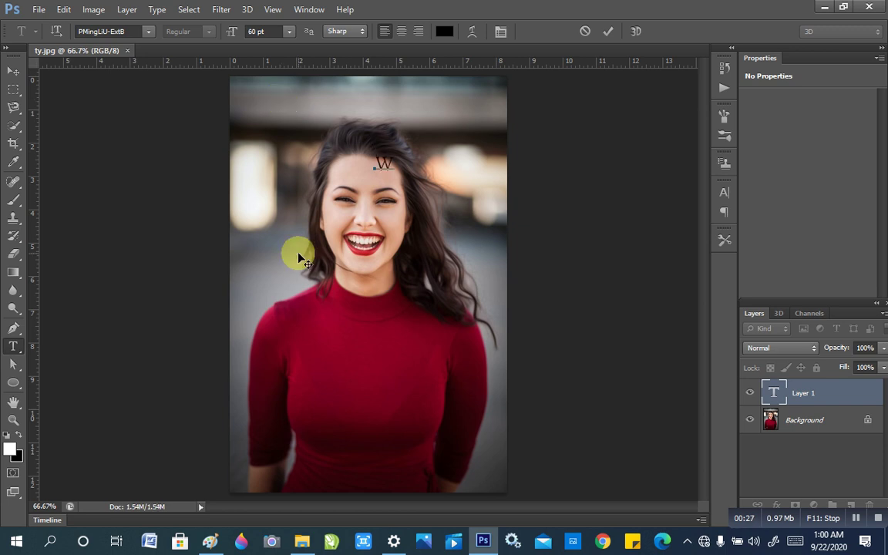
{"action": "key", "text": "BackSpace"}
{"action": "type", "text": "wel"}
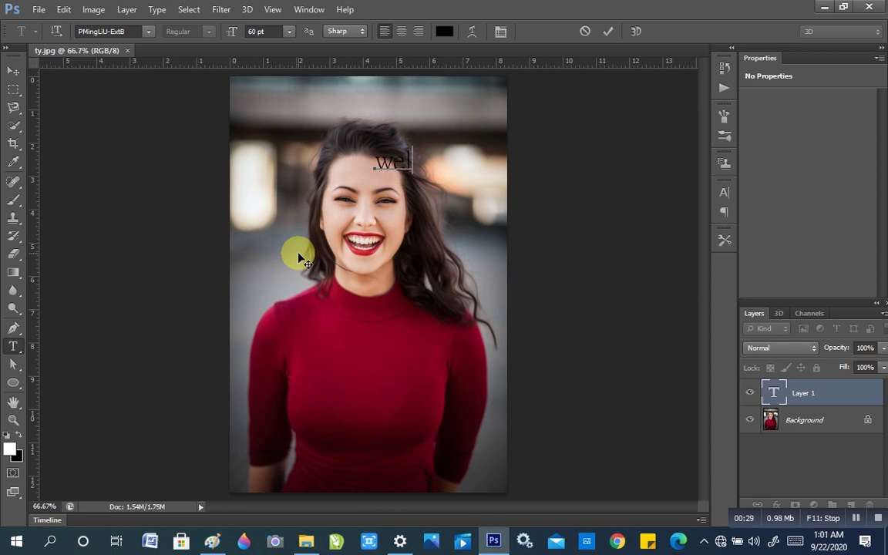
{"action": "key", "text": "BackSpace"}
{"action": "key", "text": "BackSpace"}
{"action": "key", "text": "BackSpace"}
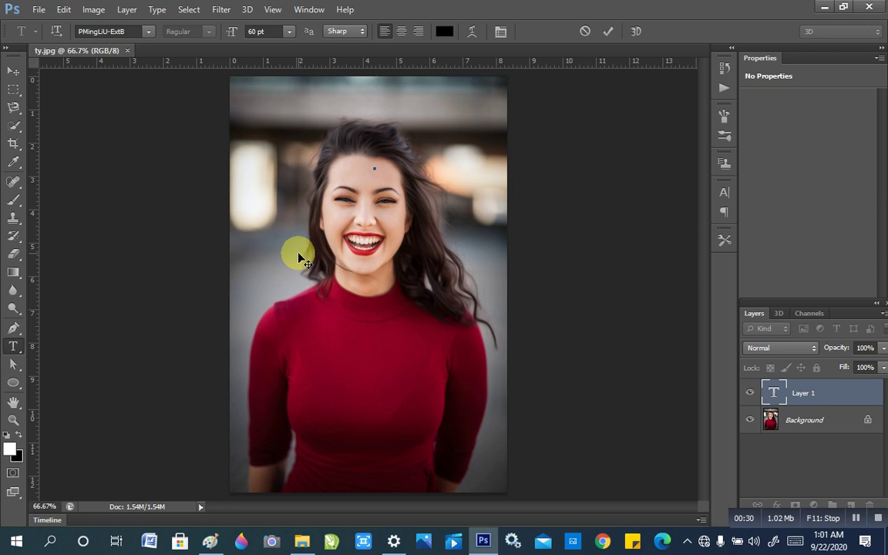
{"action": "type", "text": "snb"}
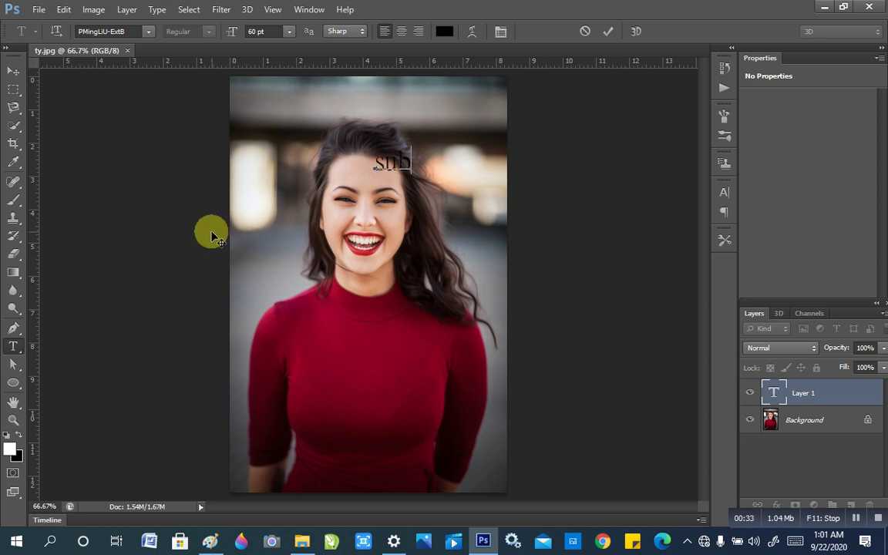
{"action": "type", "text": "scr"}
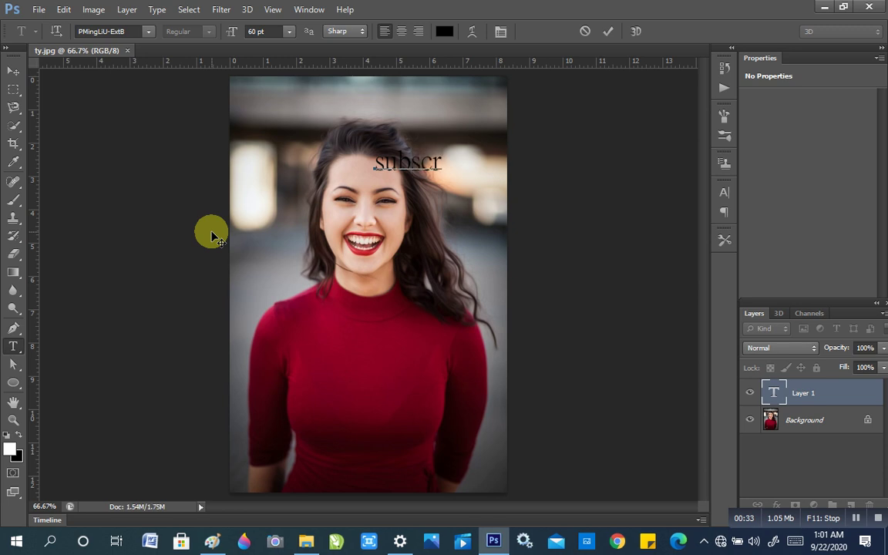
{"action": "type", "text": "i"}
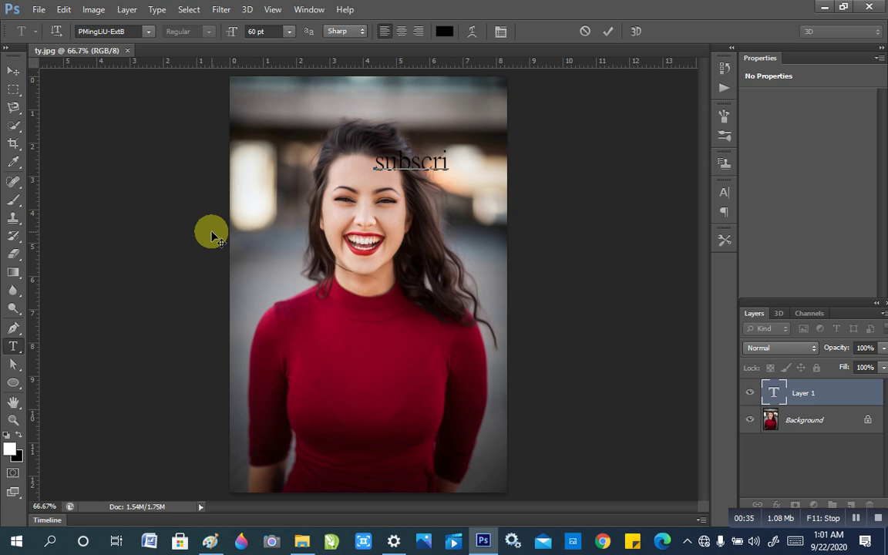
{"action": "type", "text": "be"}
{"action": "double_click", "coordinate": [397, 165]}
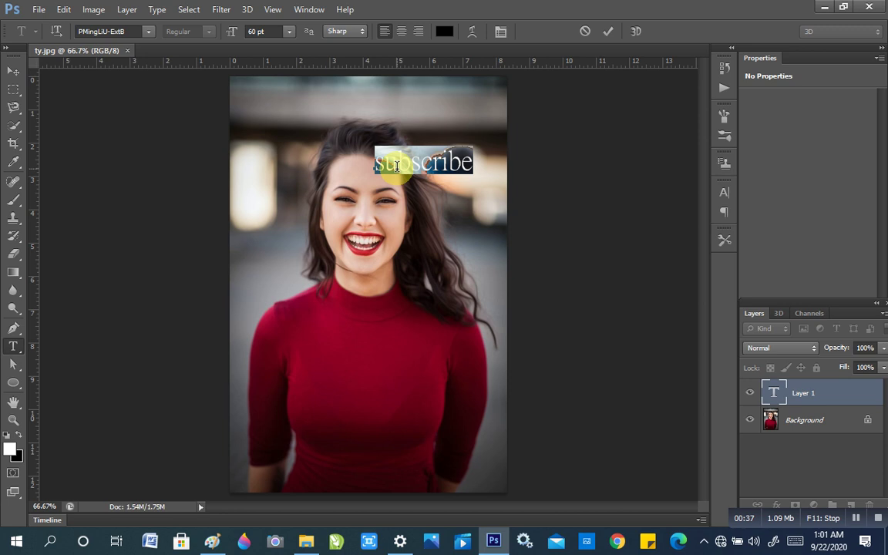
{"action": "left_click_drag", "start_coordinate": [397, 166], "coordinate": [339, 162]}
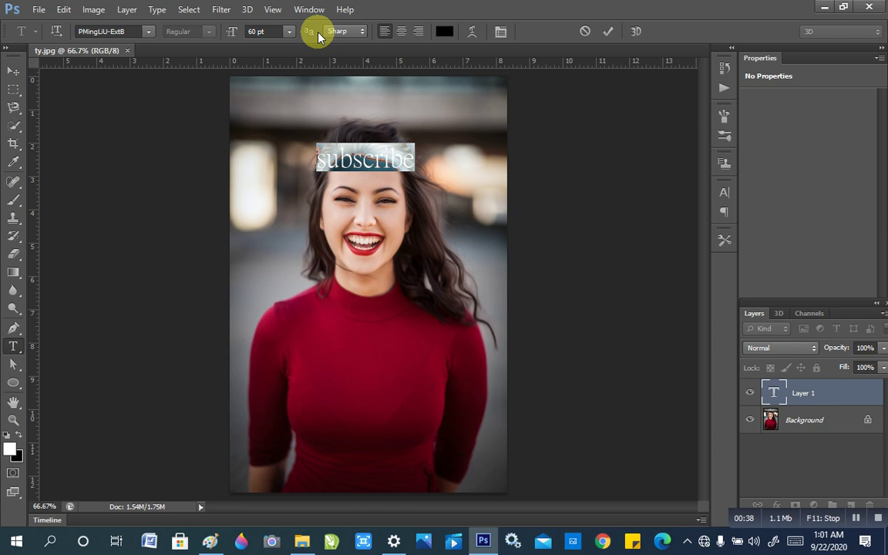
Commit the finished subscribe text
{"action": "left_click", "coordinate": [444, 176]}
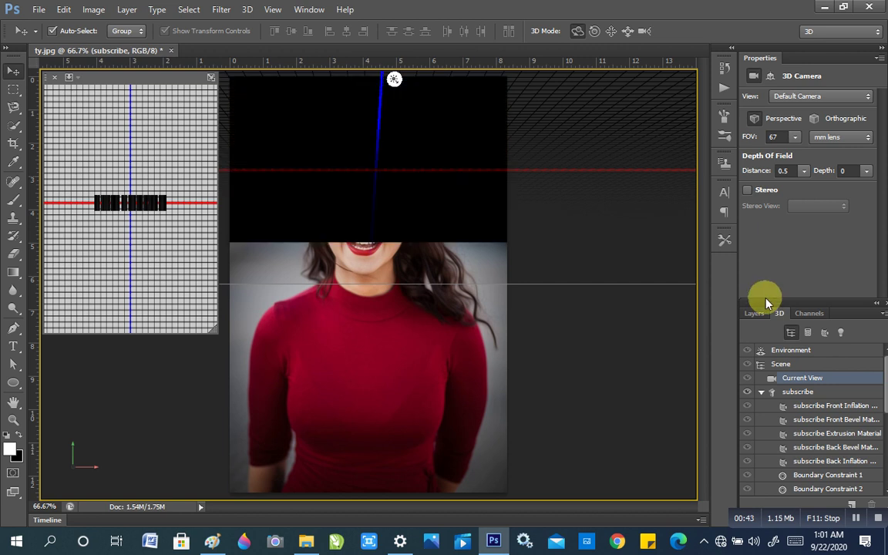
Toggle between the Layers and 3D panels, then collapse and re-expand Properties
{"action": "left_click", "coordinate": [756, 313]}
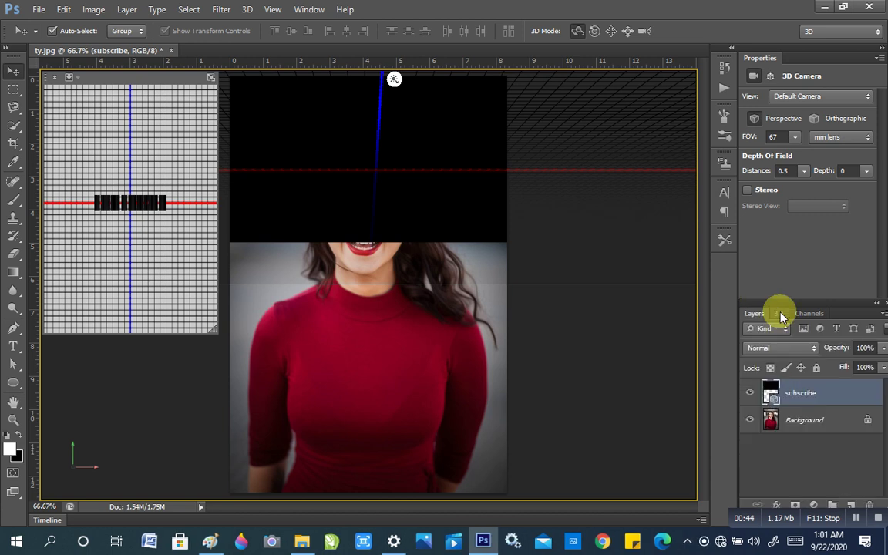
{"action": "left_click", "coordinate": [780, 313]}
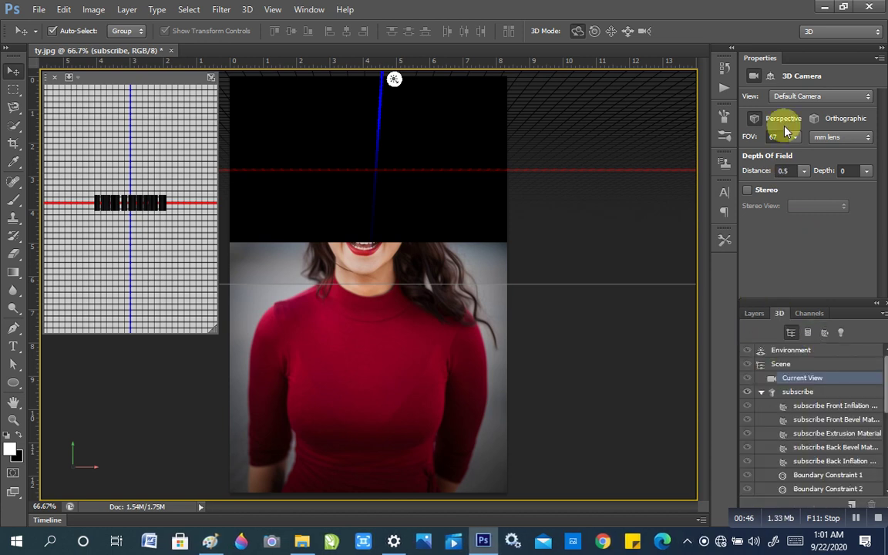
{"action": "left_click", "coordinate": [880, 47]}
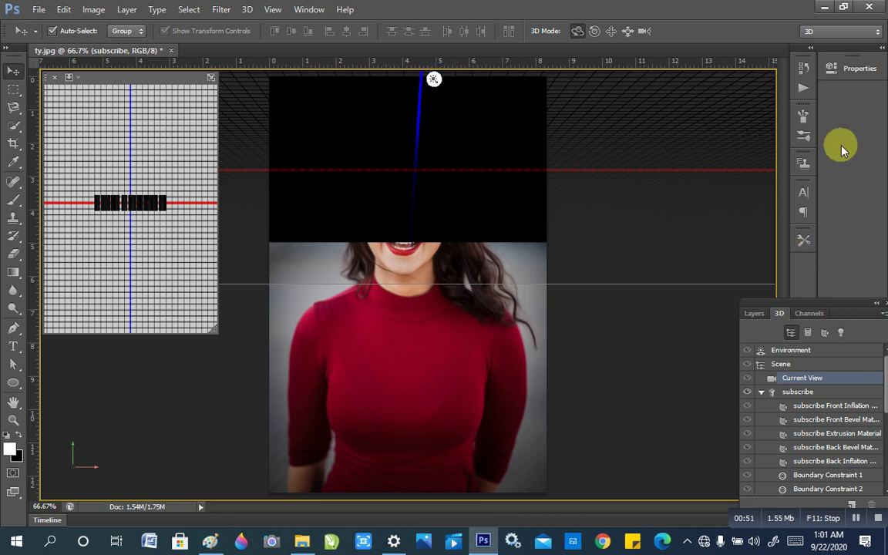
{"action": "left_click", "coordinate": [882, 51]}
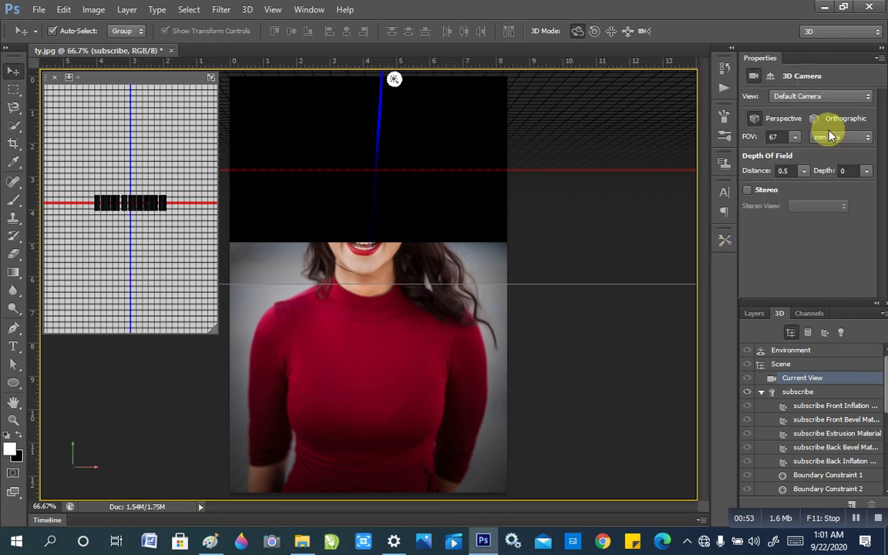
Close the camera view, reposition the infinite light, switch to Slide mode, and show Character settings
{"action": "left_click", "coordinate": [54, 79]}
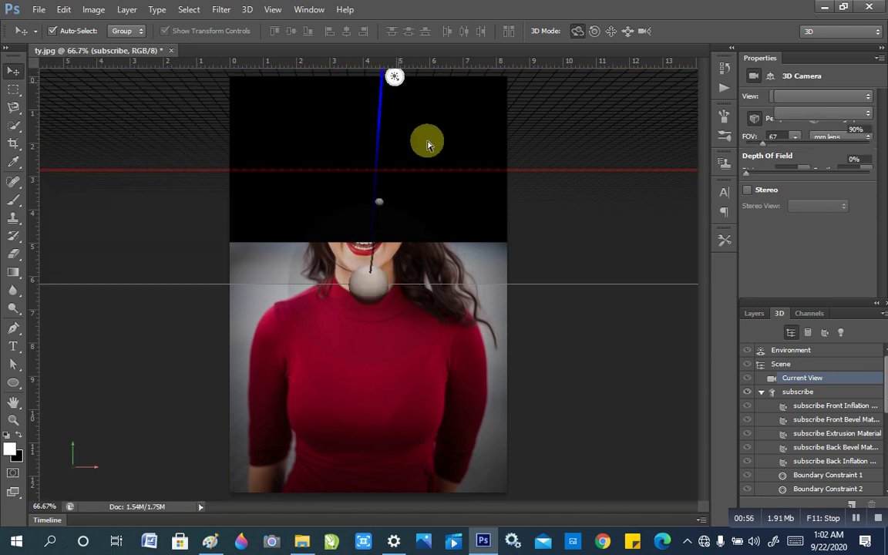
{"action": "left_click", "coordinate": [447, 173]}
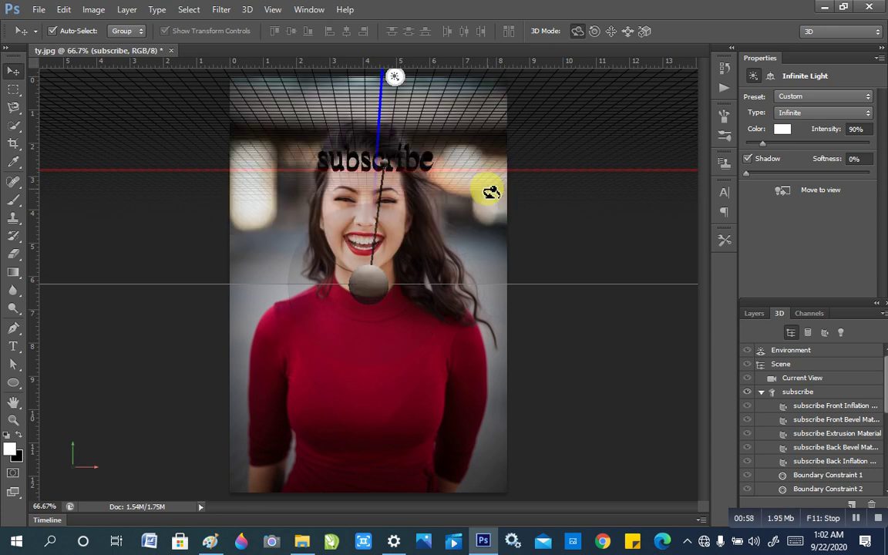
{"action": "left_click_drag", "start_coordinate": [491, 192], "coordinate": [113, 85]}
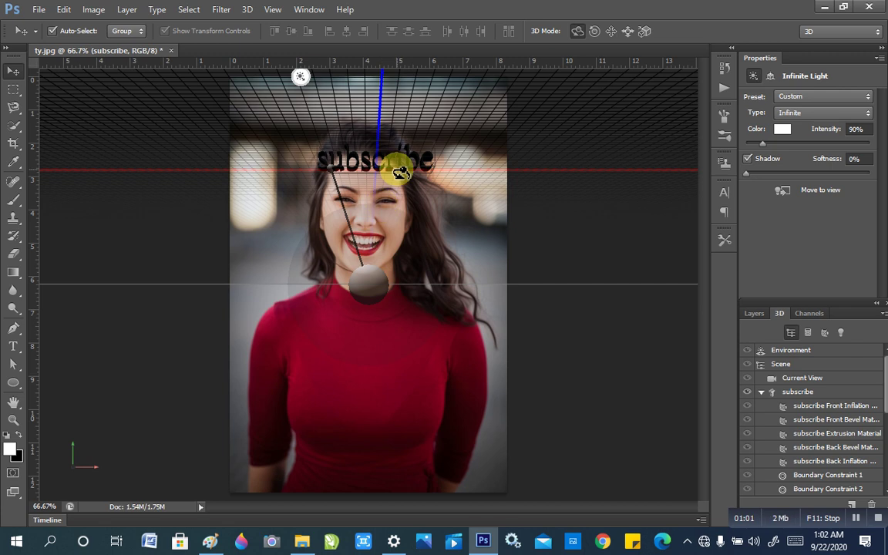
{"action": "left_click", "coordinate": [629, 32]}
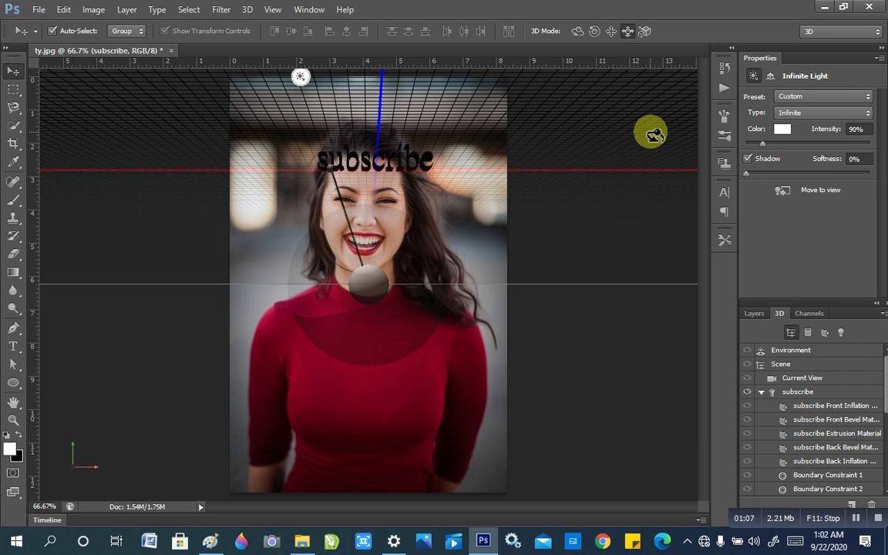
{"action": "left_click", "coordinate": [723, 194]}
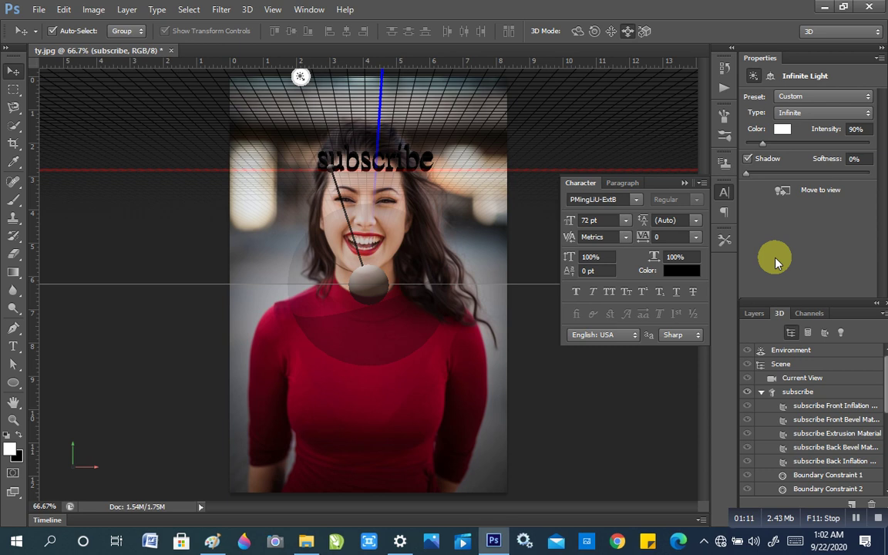
Collapse the Character panel, show the Layers list, and toggle the subscribe layer's visibility
{"action": "left_click", "coordinate": [723, 198]}
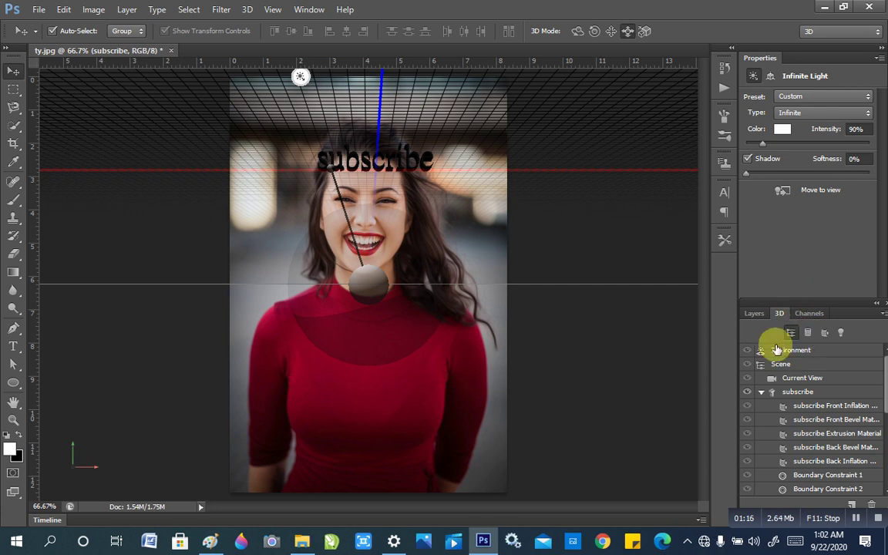
{"action": "scroll", "coordinate": [887, 445], "scroll_direction": "down", "scroll_amount": 3}
{"action": "left_click_drag", "start_coordinate": [887, 445], "coordinate": [879, 498]}
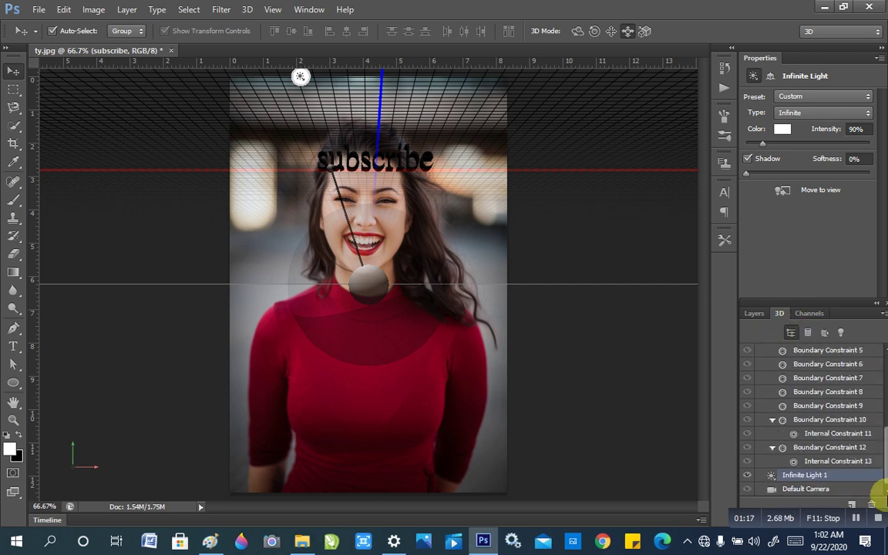
{"action": "left_click", "coordinate": [755, 311]}
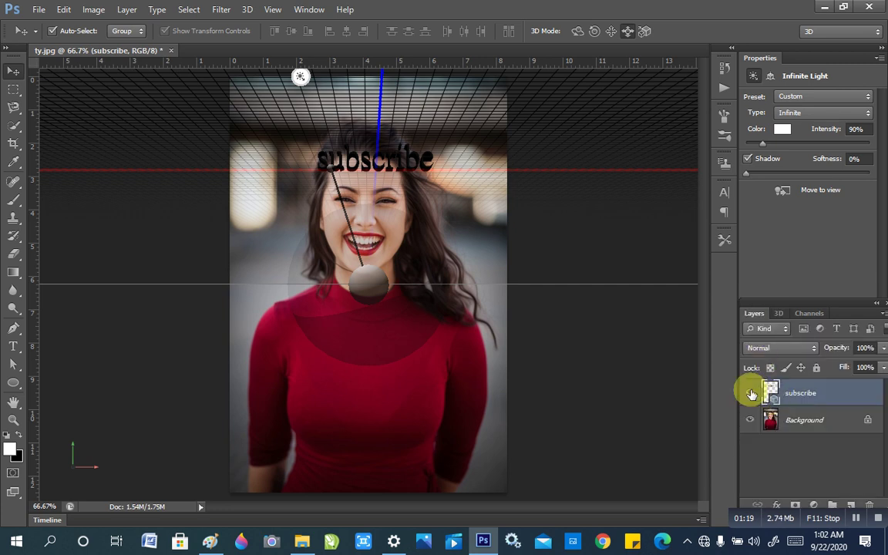
{"action": "left_click", "coordinate": [751, 393]}
{"action": "left_click", "coordinate": [751, 394]}
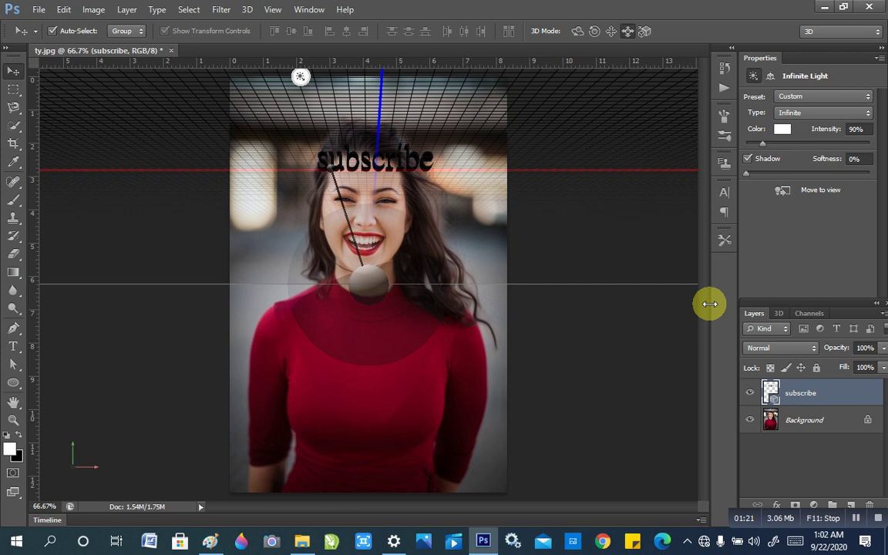
Turn off the light's shadow, swing the light left, and delete the subscribe 3D layer
{"action": "left_click", "coordinate": [750, 158]}
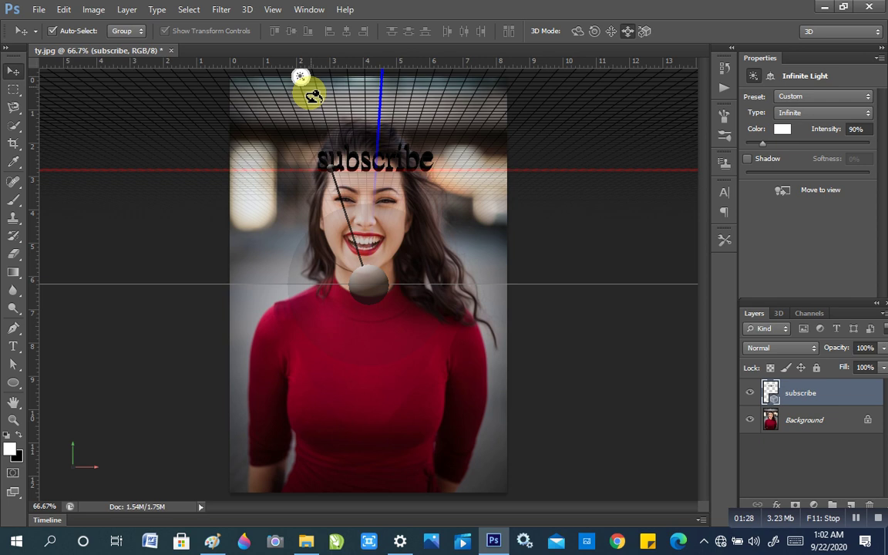
{"action": "left_click_drag", "start_coordinate": [312, 97], "coordinate": [365, 284]}
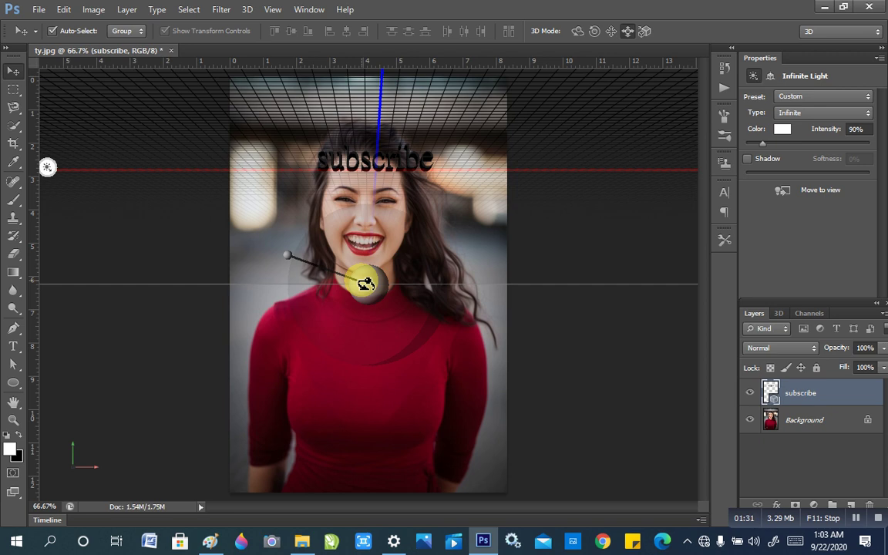
{"action": "key", "text": "Delete"}
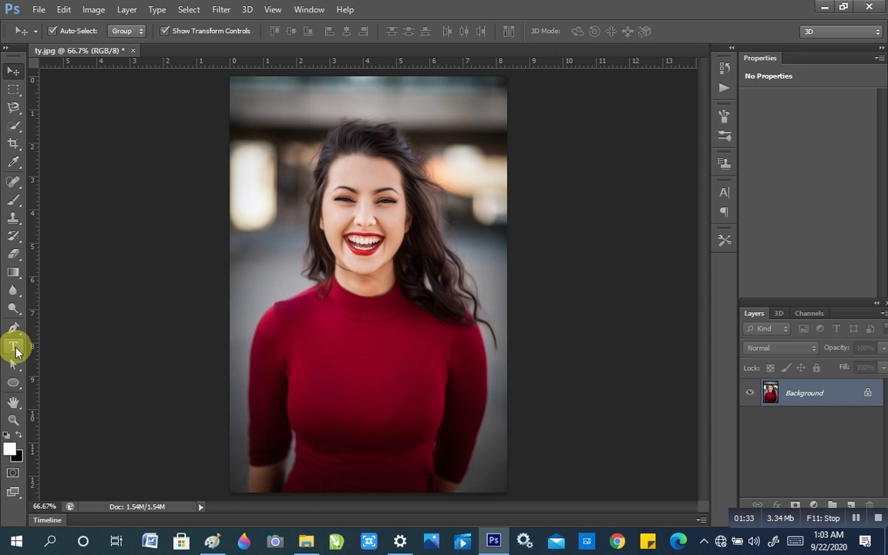
Add 'SUBSCRIBE' in 72 pt Algerian above her head and shift it left
{"action": "left_click", "coordinate": [15, 347]}
{"action": "left_click", "coordinate": [316, 115]}
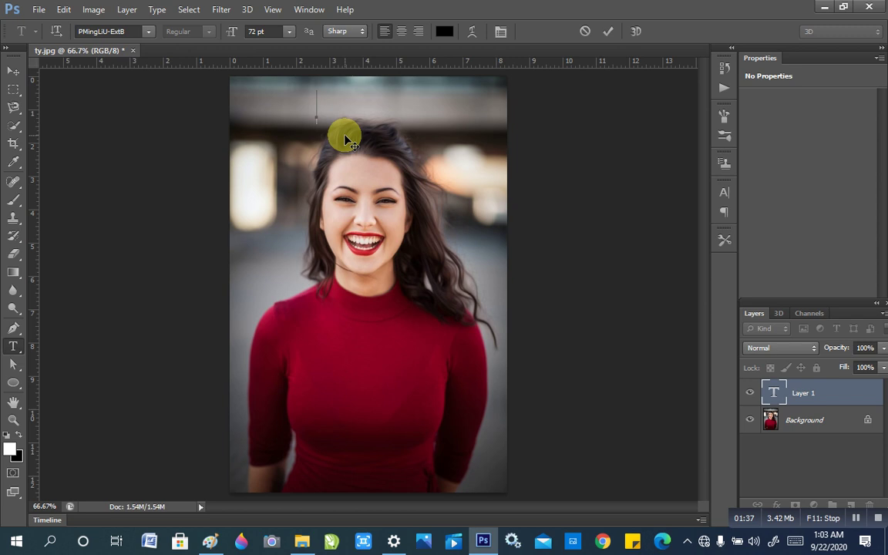
{"action": "left_click", "coordinate": [123, 32]}
{"action": "type", "text": "Algerian"}
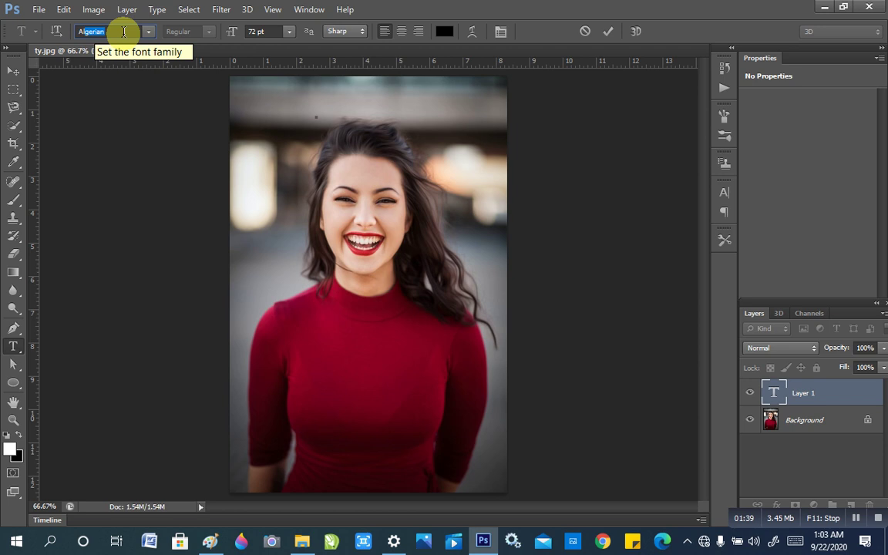
{"action": "key", "text": "Return"}
{"action": "type", "text": "SU"}
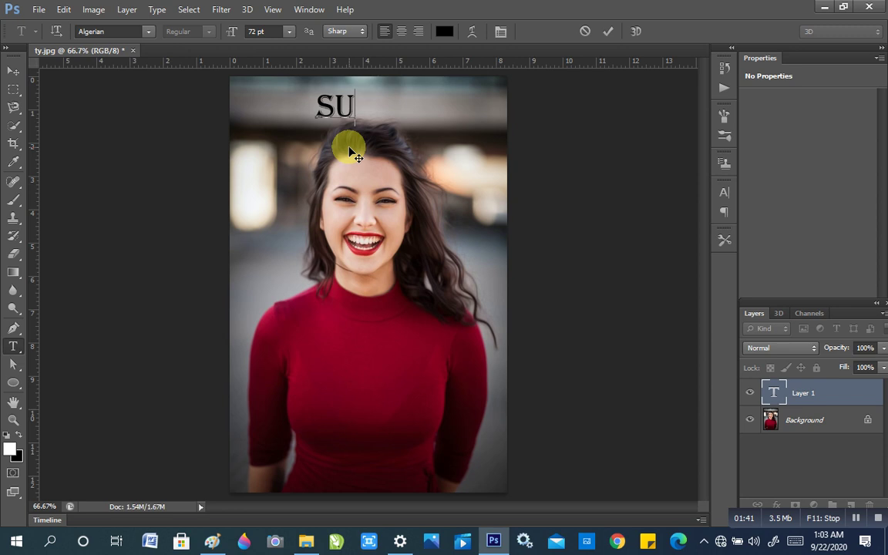
{"action": "type", "text": "BSCRI"}
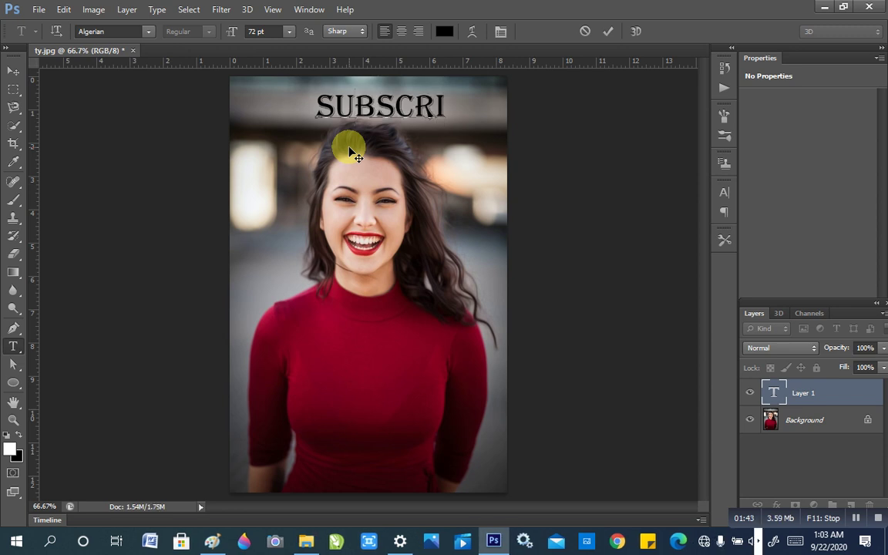
{"action": "type", "text": "BE"}
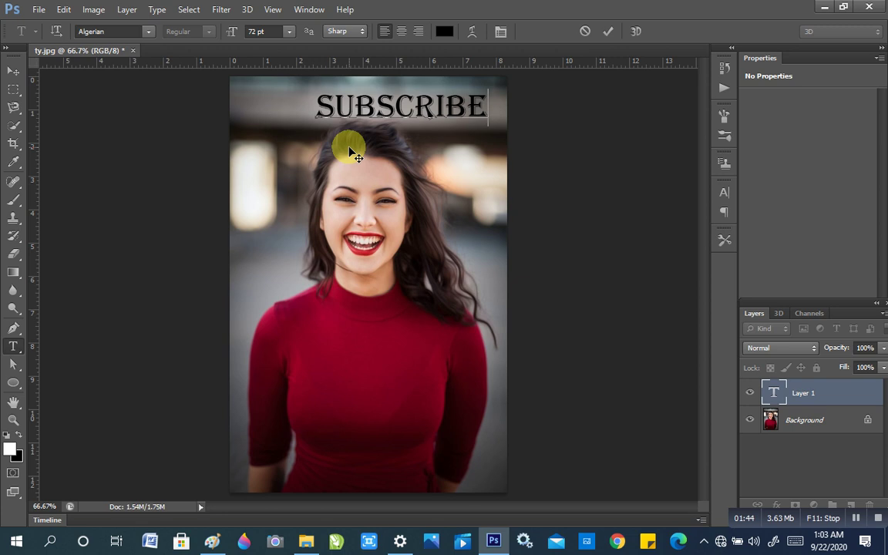
{"action": "left_click_drag", "start_coordinate": [351, 151], "coordinate": [311, 155]}
{"action": "left_click", "coordinate": [471, 34]}
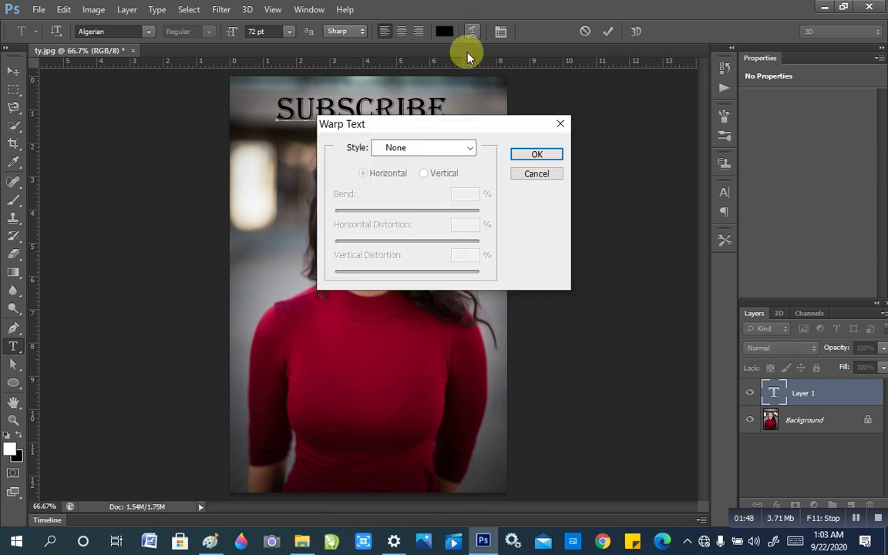
Warp SUBSCRIBE with the Arc style at +50% bend and 0 distortion
{"action": "left_click", "coordinate": [472, 149]}
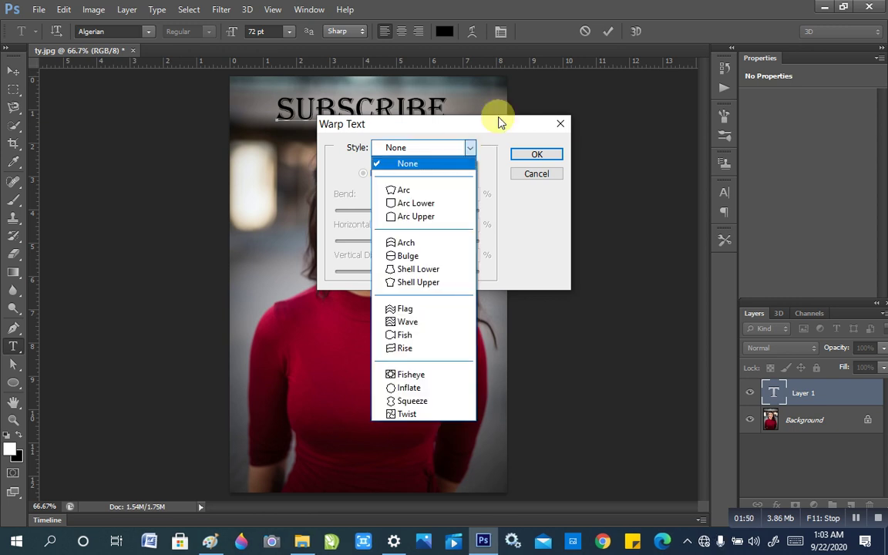
{"action": "left_click", "coordinate": [499, 124]}
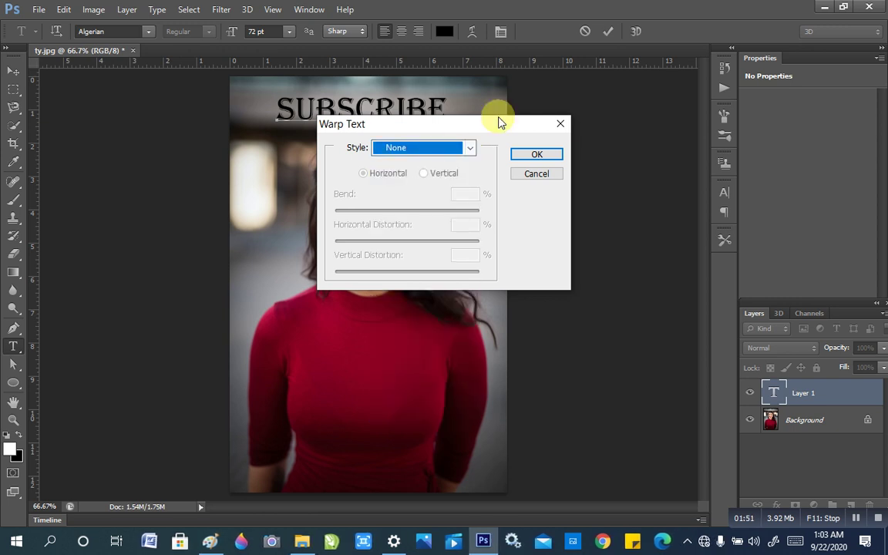
{"action": "left_click_drag", "start_coordinate": [499, 123], "coordinate": [529, 167]}
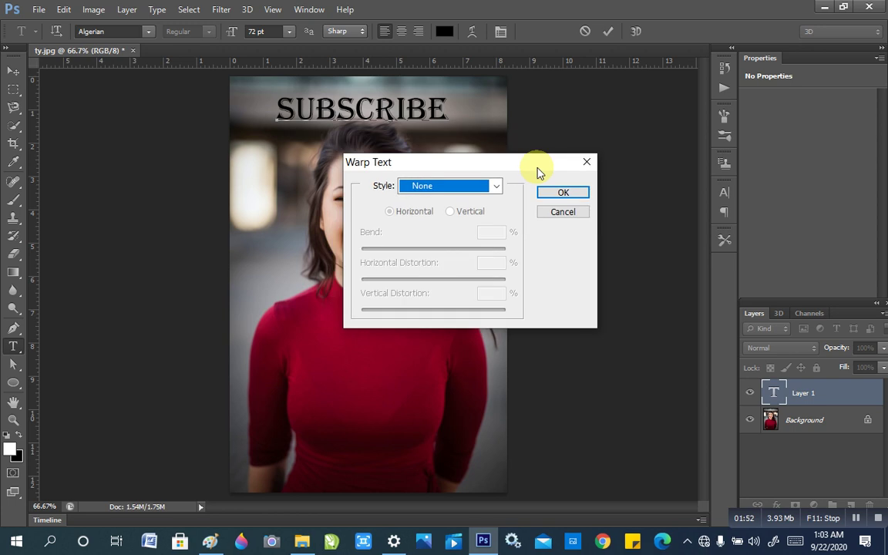
{"action": "left_click", "coordinate": [501, 192]}
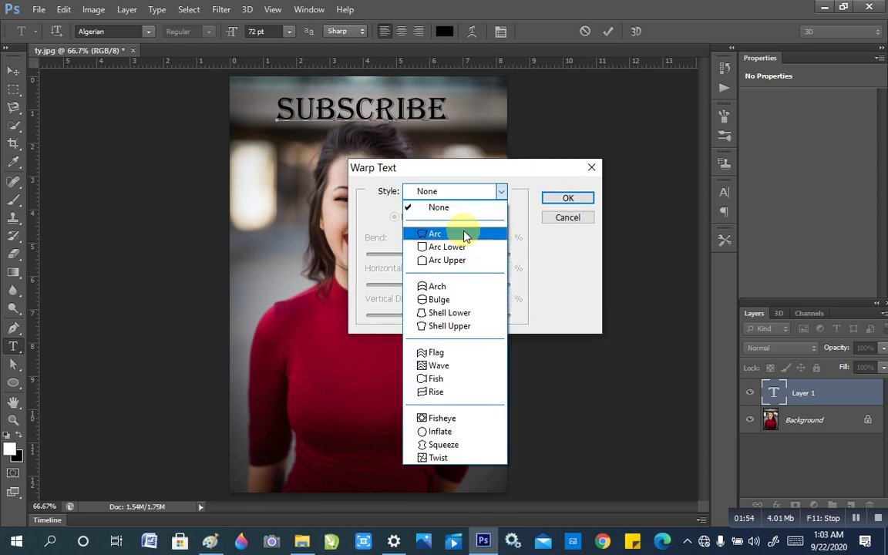
{"action": "left_click", "coordinate": [464, 235]}
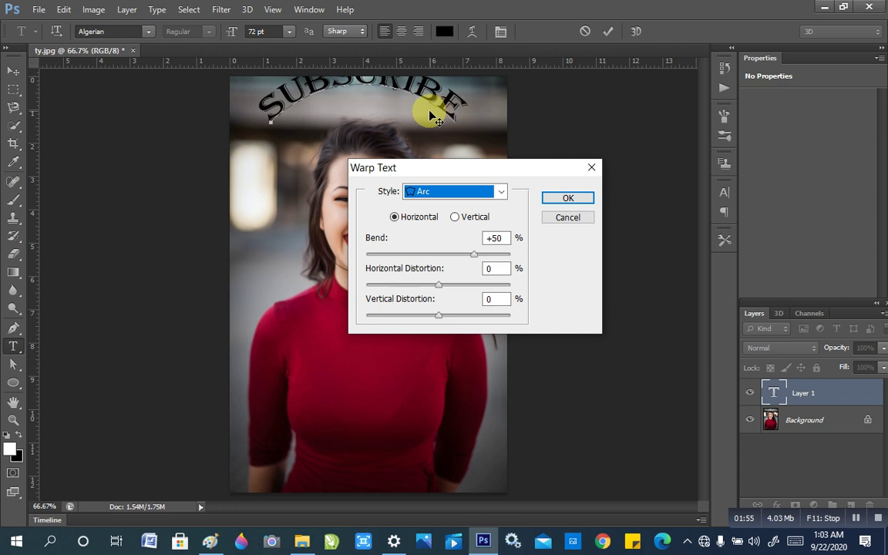
{"action": "left_click_drag", "start_coordinate": [526, 171], "coordinate": [556, 255]}
{"action": "left_click", "coordinate": [531, 275]}
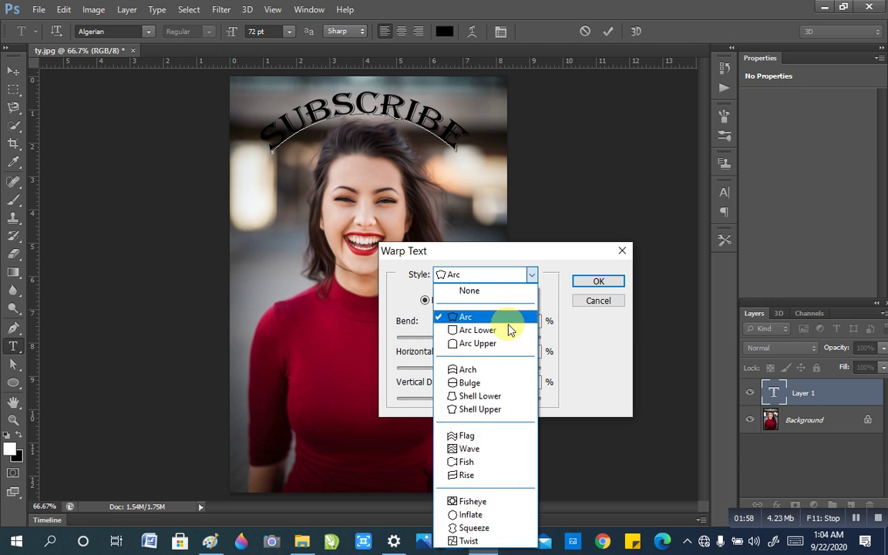
Use the Arc Upper warp at +53% bend, with horizontal and vertical distortion both set to +4%
{"action": "left_click", "coordinate": [495, 344]}
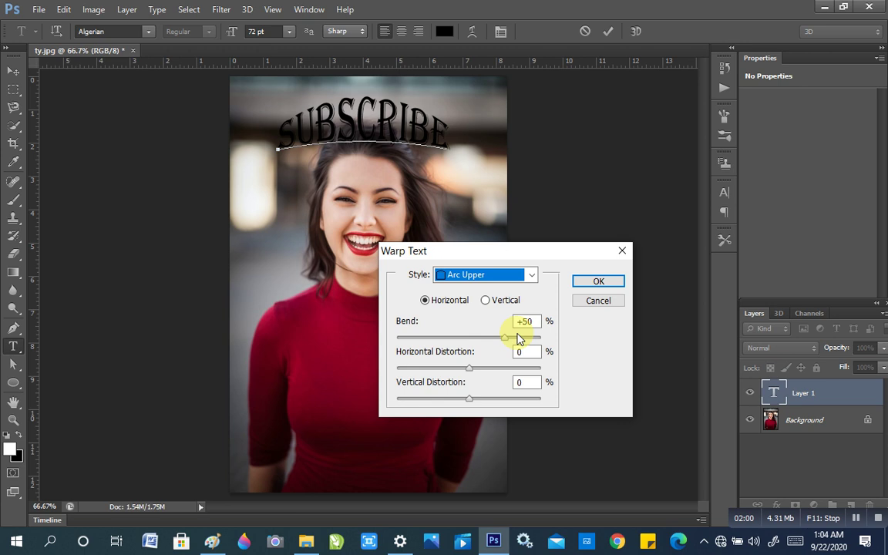
{"action": "left_click_drag", "start_coordinate": [519, 339], "coordinate": [506, 339]}
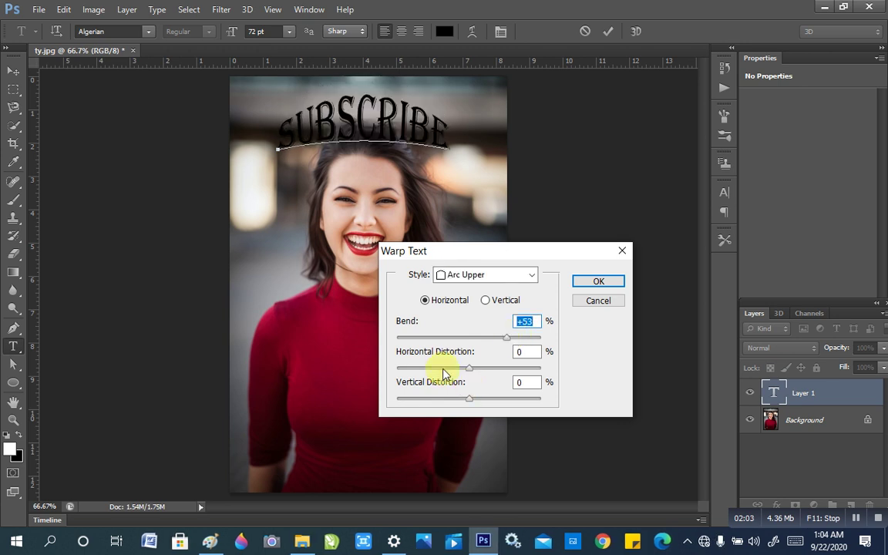
{"action": "left_click", "coordinate": [443, 370]}
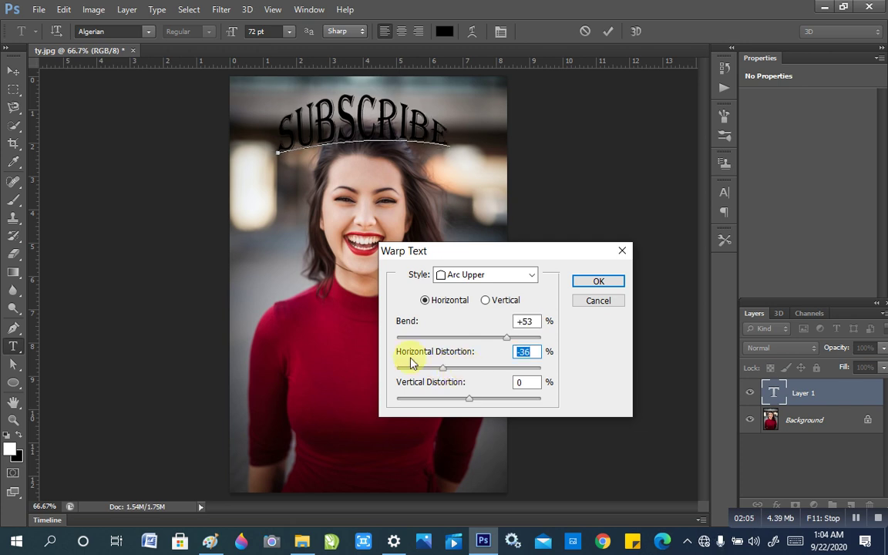
{"action": "left_click", "coordinate": [416, 368]}
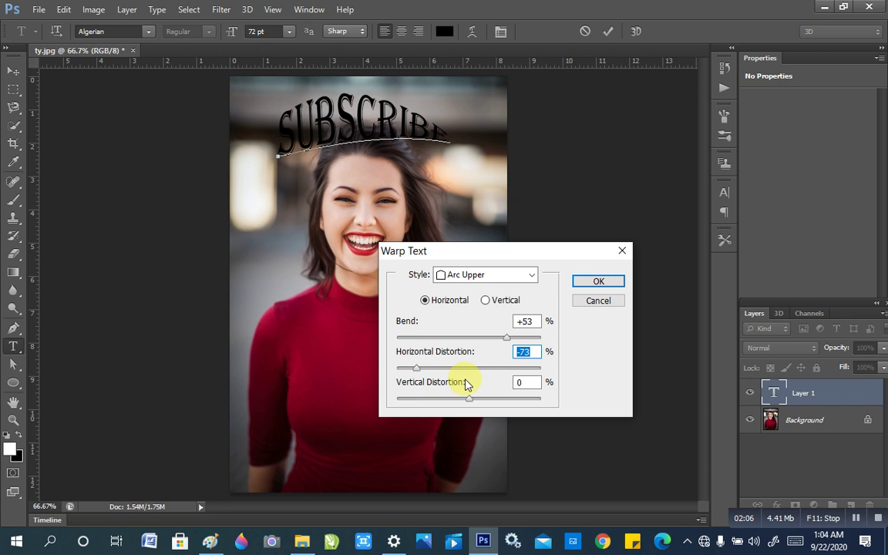
{"action": "left_click", "coordinate": [498, 369]}
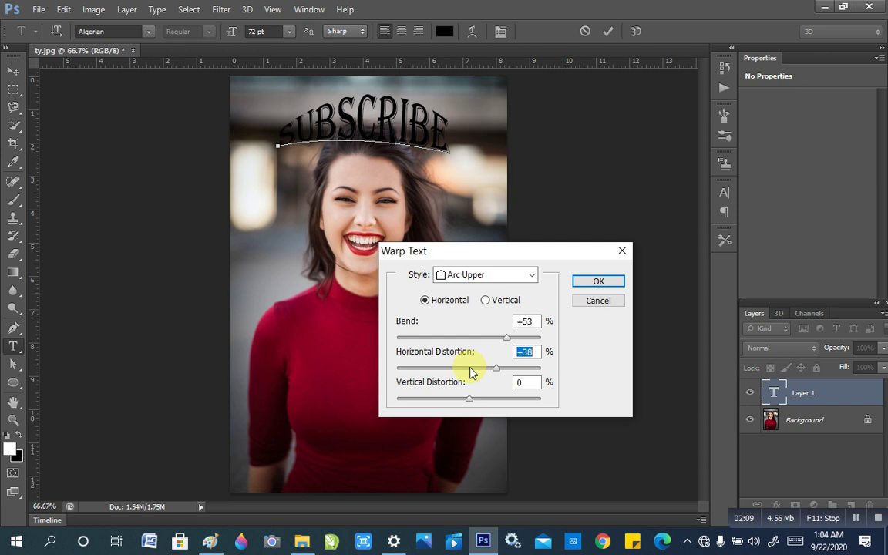
{"action": "left_click", "coordinate": [470, 368]}
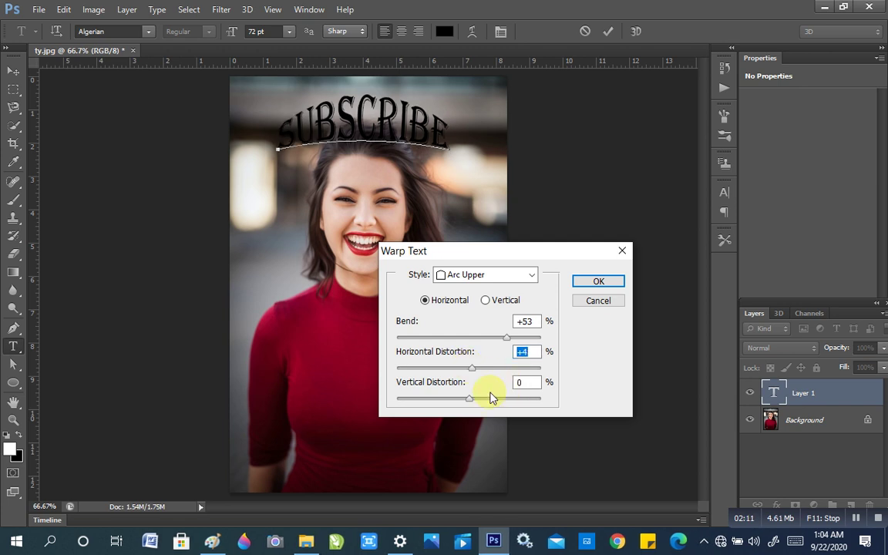
{"action": "left_click", "coordinate": [496, 398]}
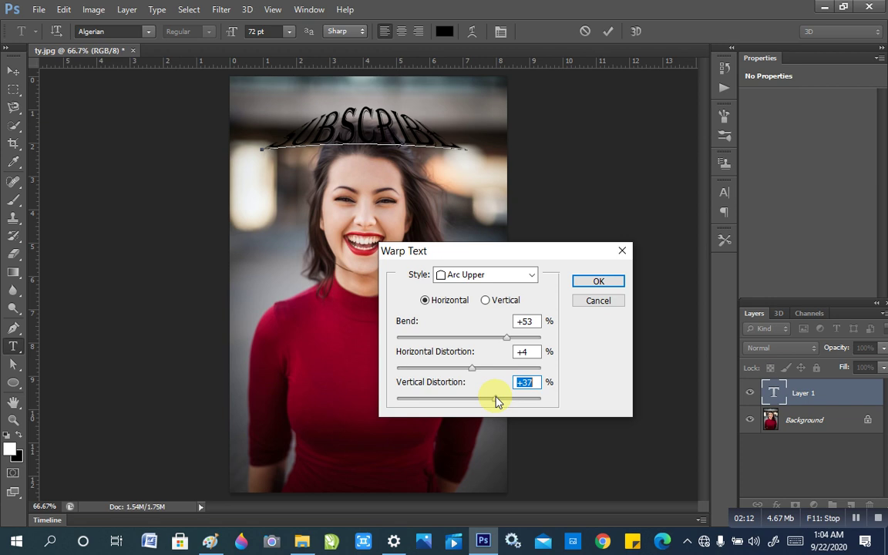
{"action": "left_click_drag", "start_coordinate": [496, 398], "coordinate": [472, 398]}
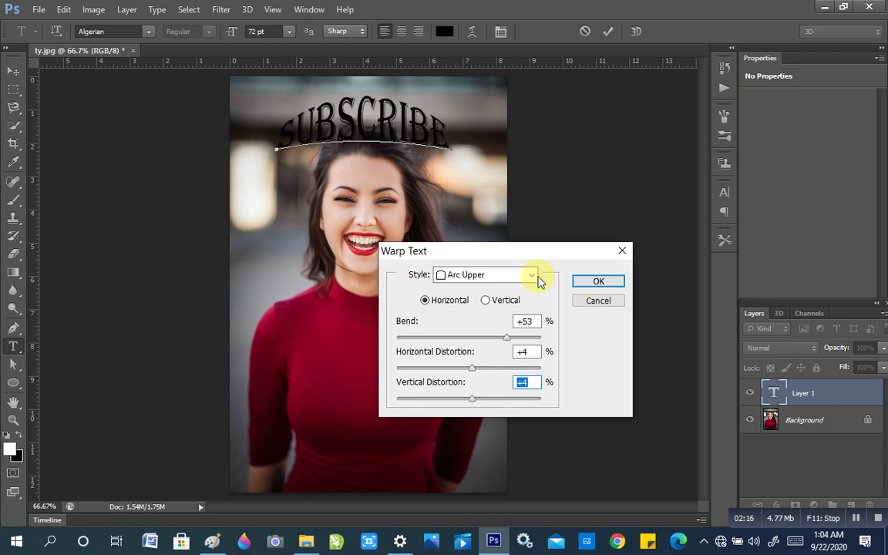
Preview the Twist and then the Squeeze warp styles on SUBSCRIBE
{"action": "left_click", "coordinate": [537, 278]}
{"action": "left_click", "coordinate": [532, 276]}
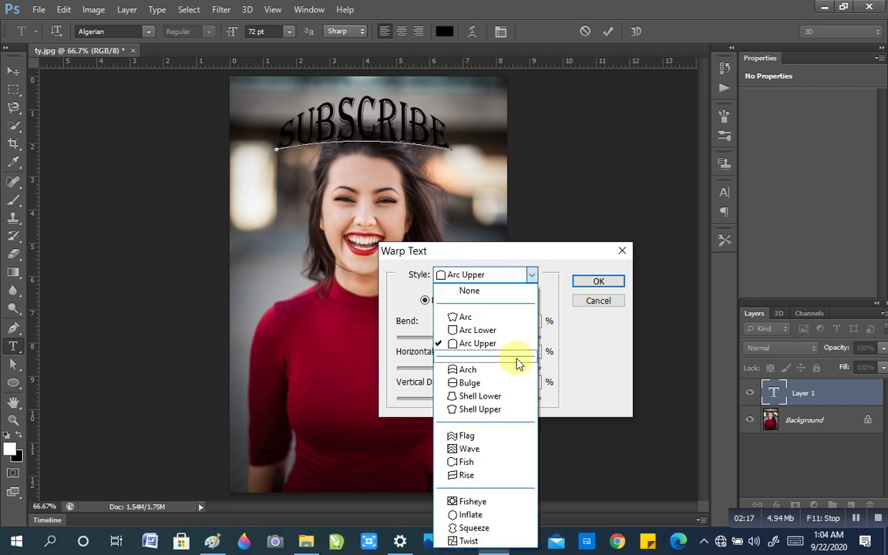
{"action": "left_click", "coordinate": [483, 542]}
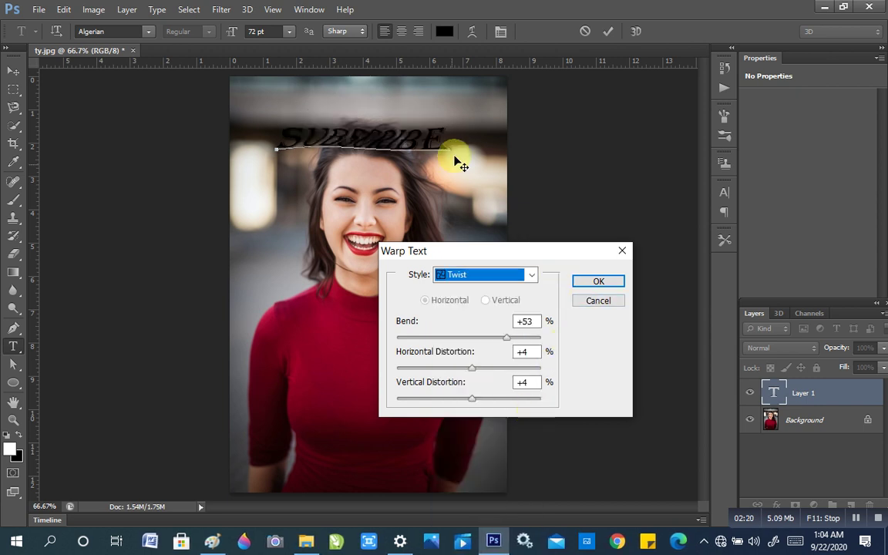
{"action": "left_click", "coordinate": [531, 276]}
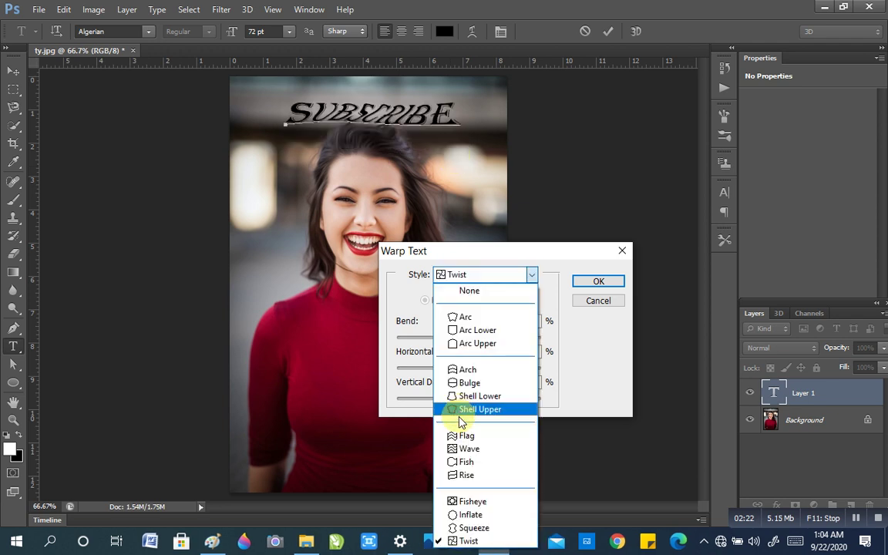
{"action": "left_click", "coordinate": [467, 528]}
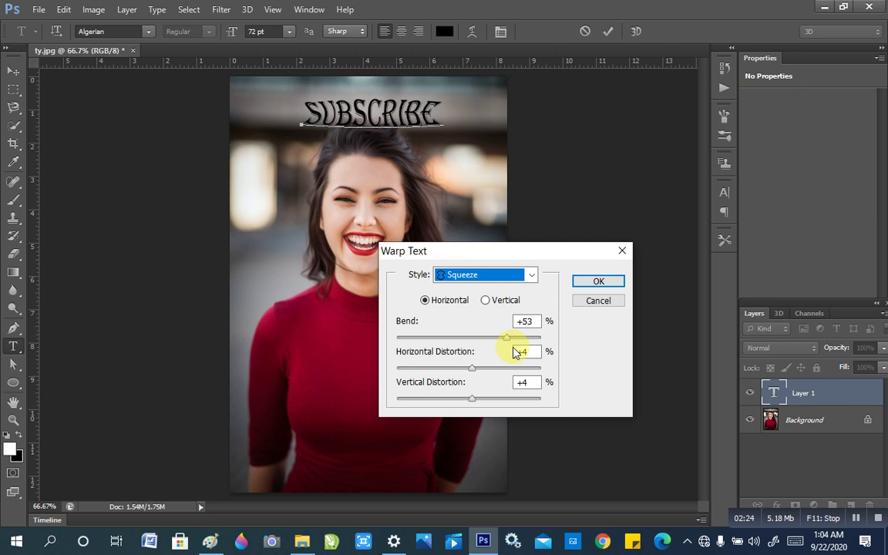
Settle on the Inflate warp style, keeping +53% bend and +4% distortions
{"action": "left_click", "coordinate": [531, 276]}
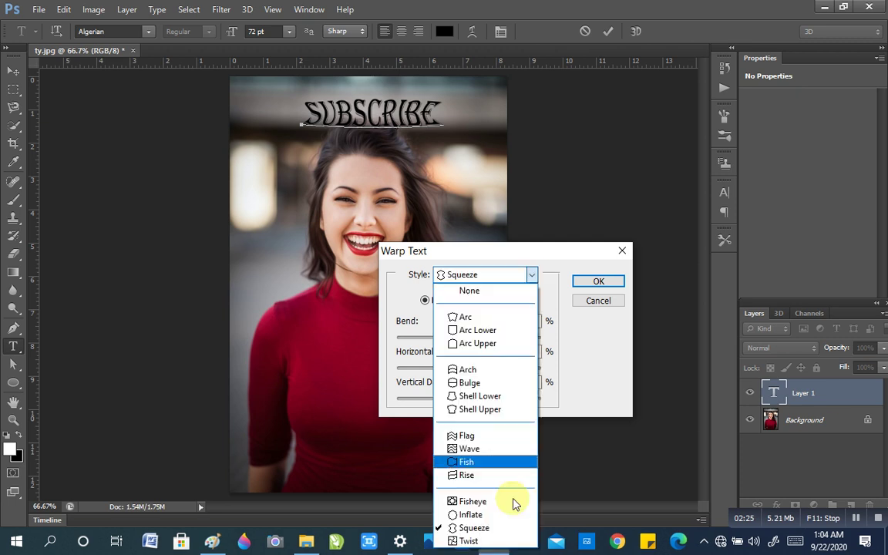
{"action": "left_click", "coordinate": [513, 515]}
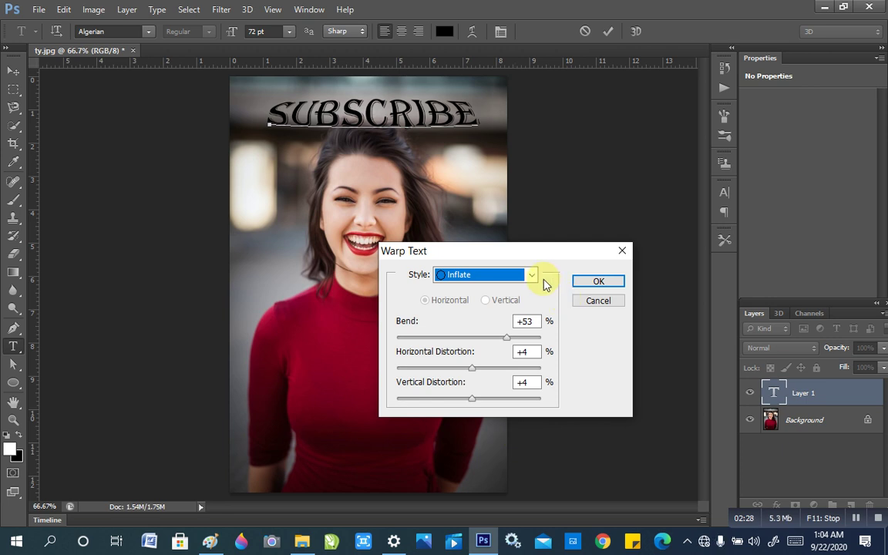
{"action": "key", "text": "Tab"}
{"action": "key", "text": "Tab"}
{"action": "key", "text": "Tab"}
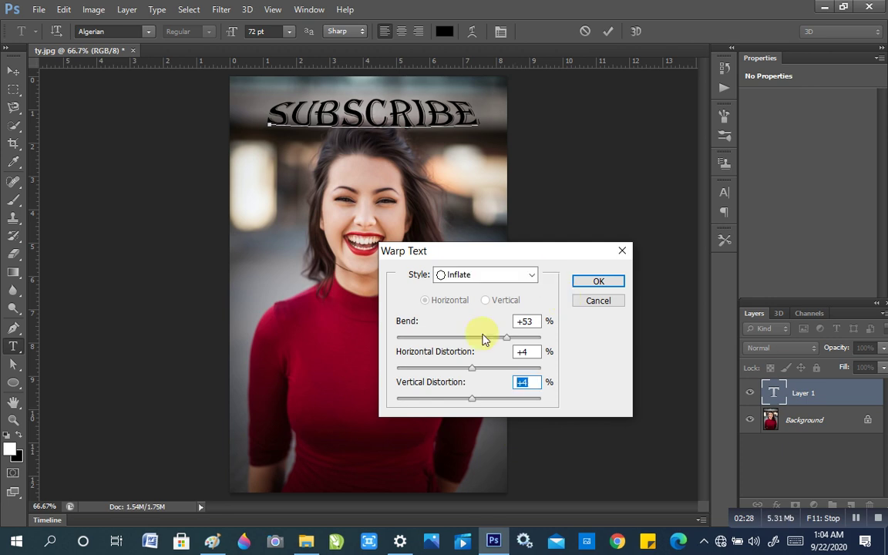
{"action": "left_click", "coordinate": [531, 274]}
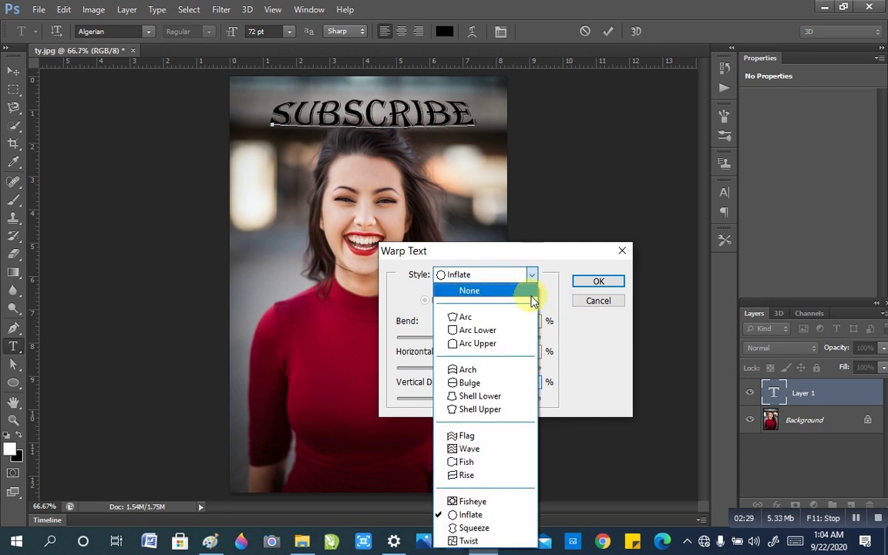
Switch the warp to Flag, trying Vertical before returning to Horizontal orientation
{"action": "left_click", "coordinate": [521, 436]}
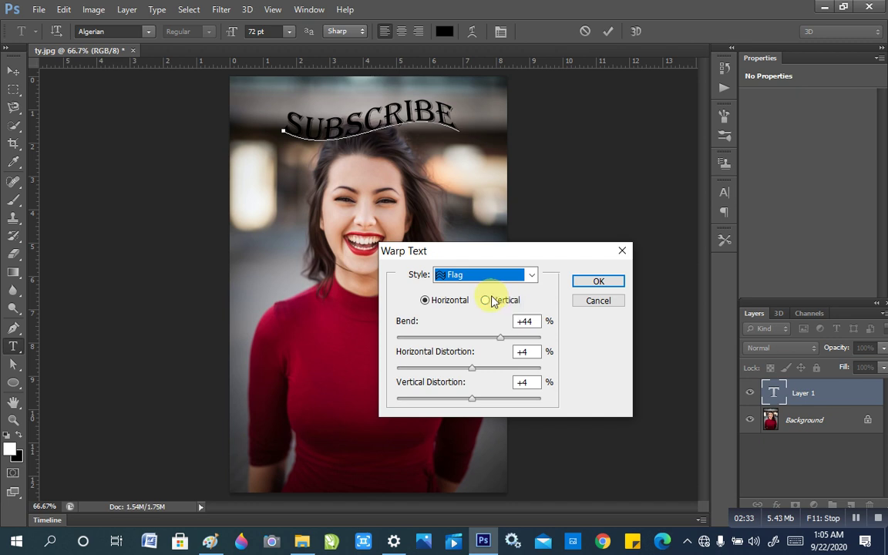
{"action": "left_click", "coordinate": [494, 301]}
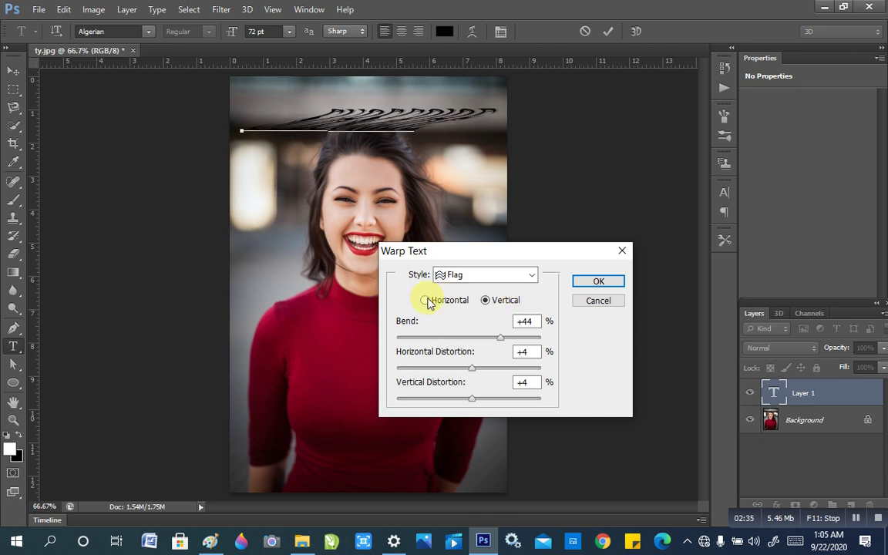
{"action": "left_click", "coordinate": [426, 300]}
Set the Flag bend to +71% and horizontal distortion to +37%, then commit the text
{"action": "left_click", "coordinate": [513, 338]}
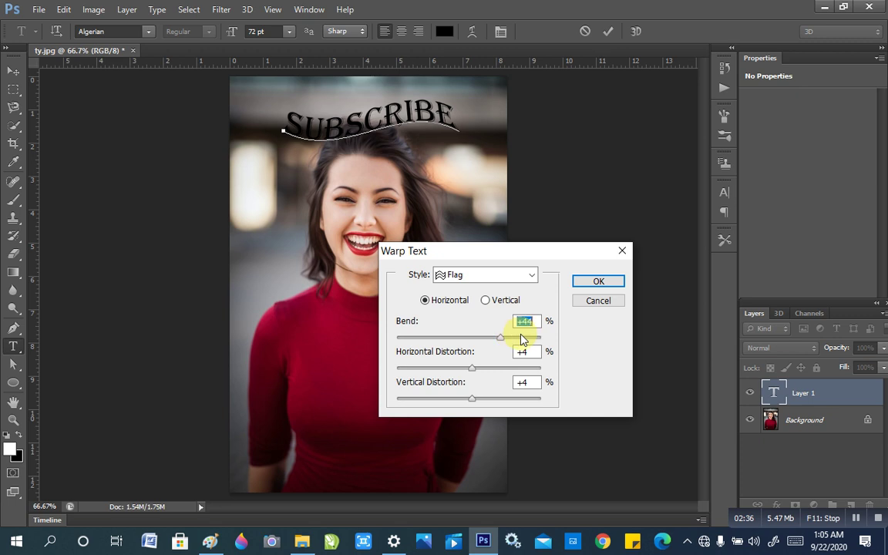
{"action": "left_click", "coordinate": [521, 337]}
{"action": "left_click", "coordinate": [527, 339]}
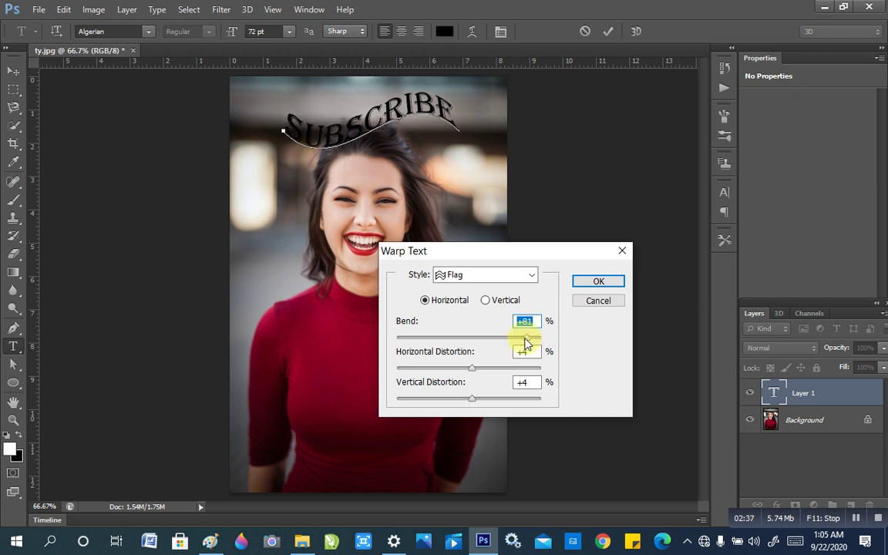
{"action": "left_click", "coordinate": [521, 338]}
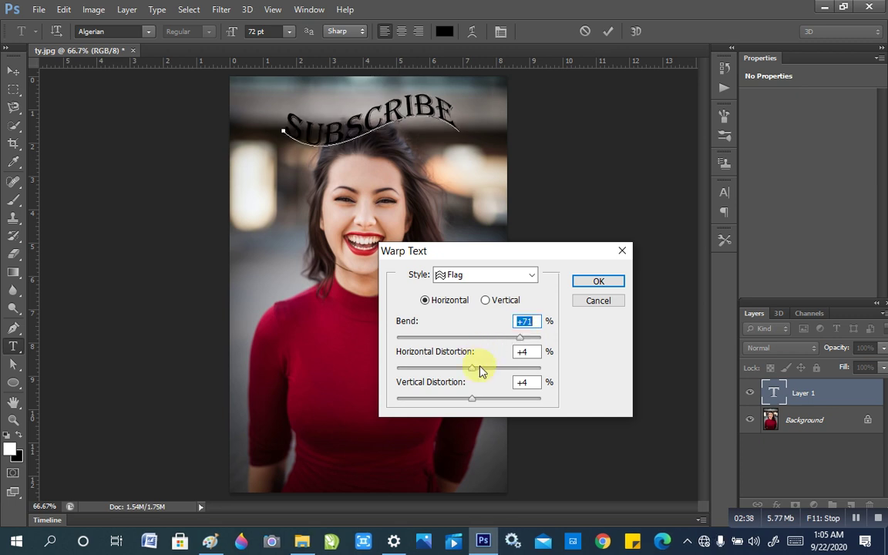
{"action": "left_click", "coordinate": [480, 368]}
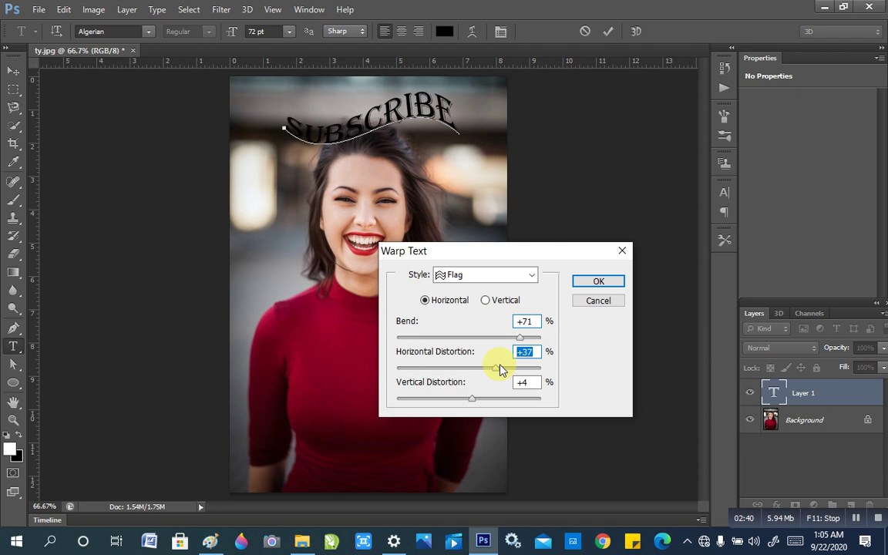
{"action": "key", "text": "Return"}
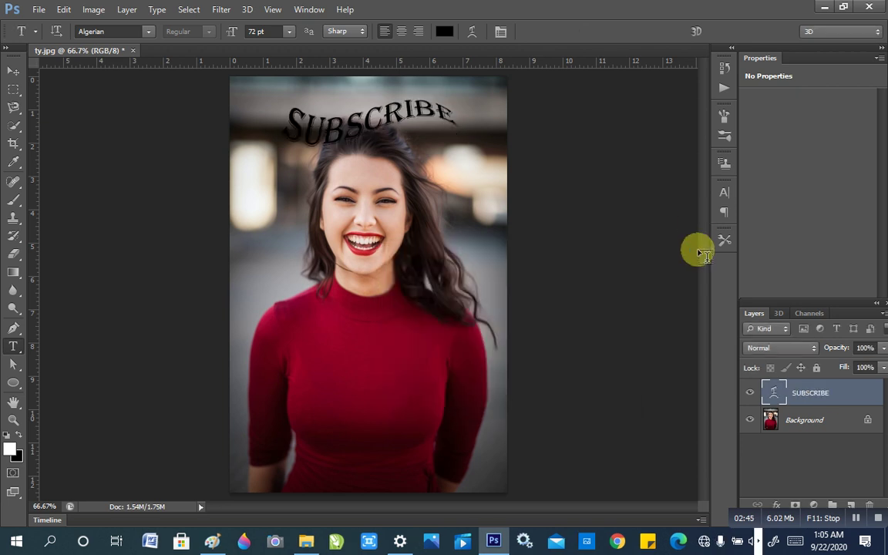